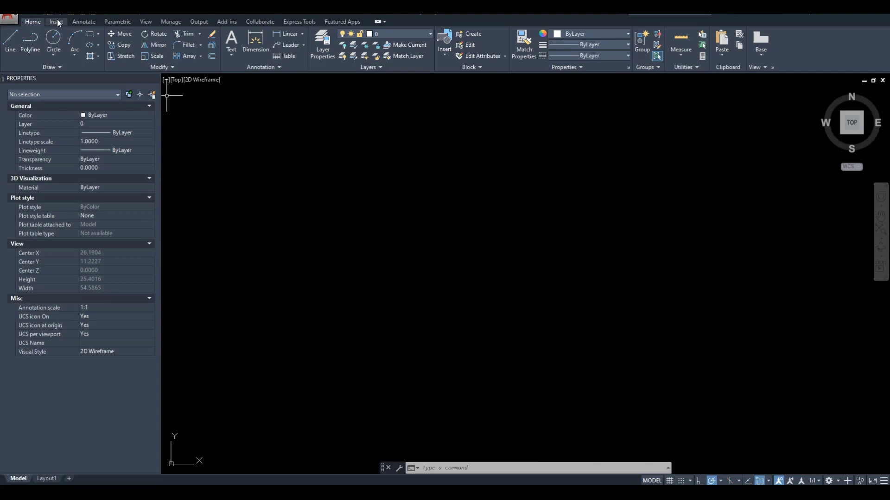
# Step: Choose PDF.pdf from the Desktop as the reference file to attach
pyautogui.click(56, 21)
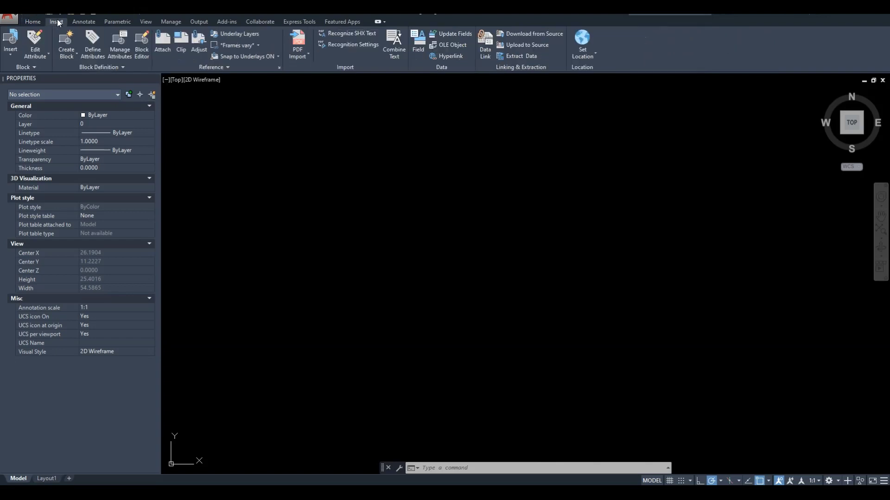
pyautogui.click(165, 49)
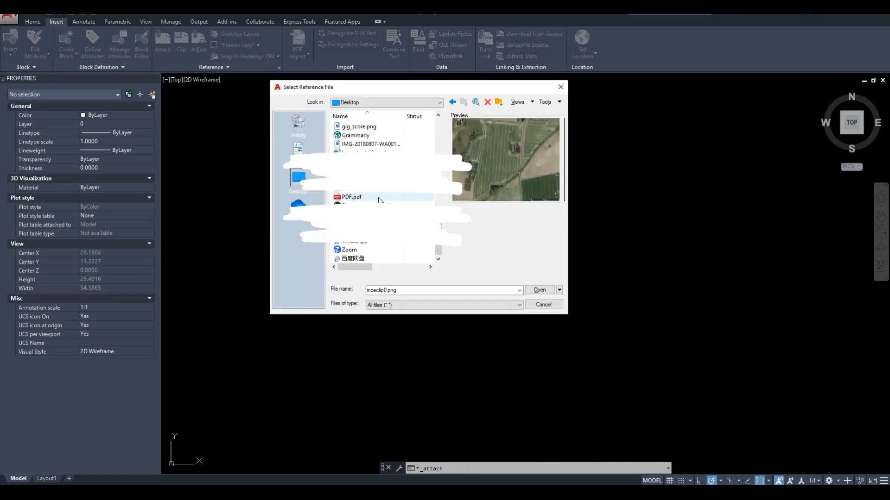
pyautogui.click(371, 198)
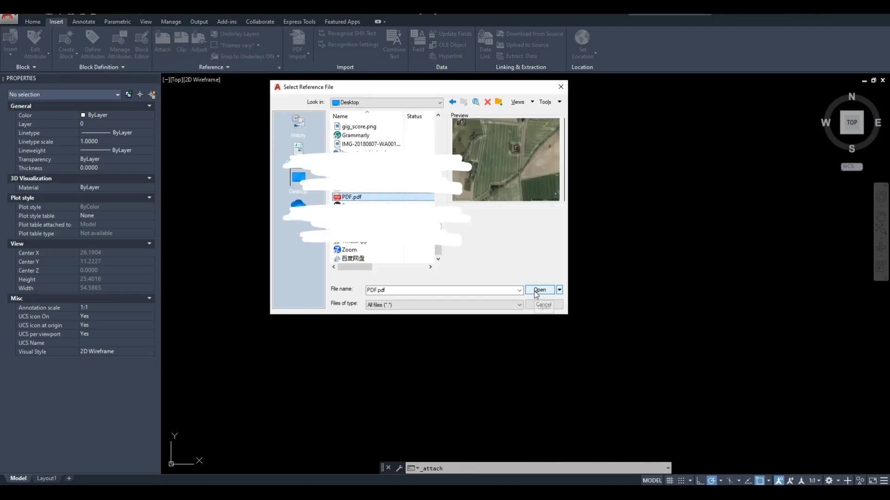
pyautogui.click(536, 291)
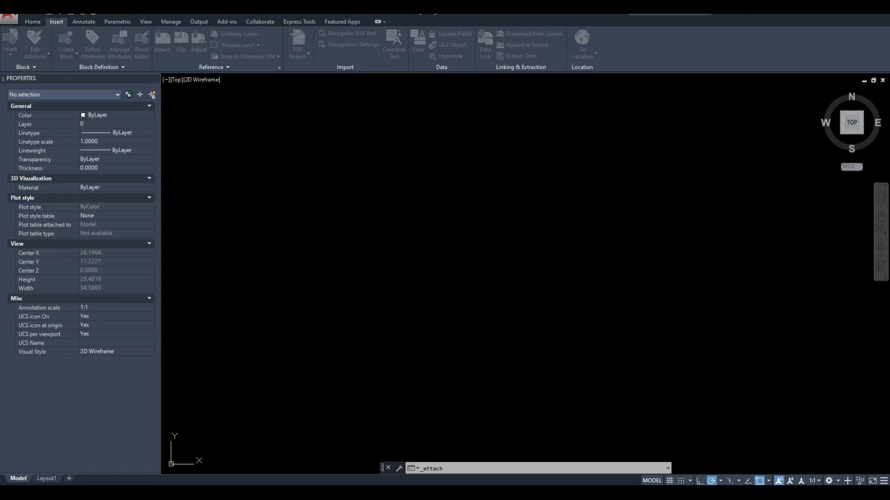
pyautogui.moveTo(282, 157); pyautogui.dragTo(317, 152)
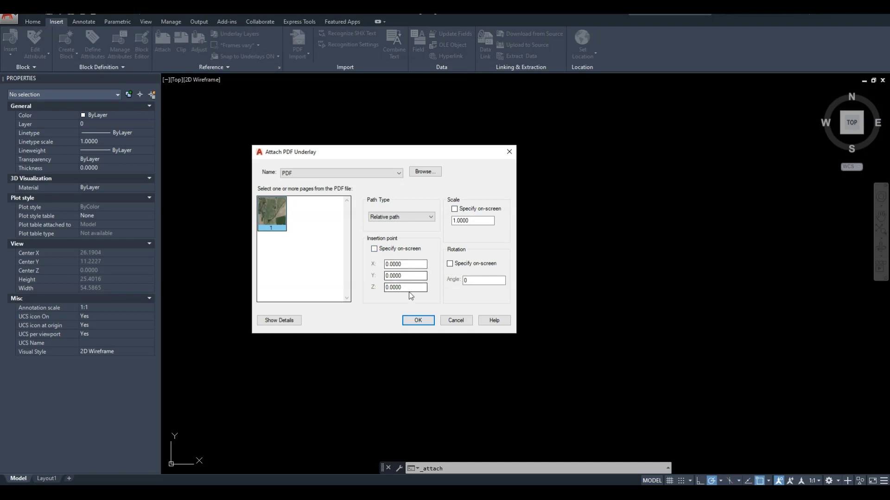
# Step: Attach the PDF underlay with insertion point and scale specified on-screen, placing it in model space at a scale of about 1.09
pyautogui.click(375, 250)
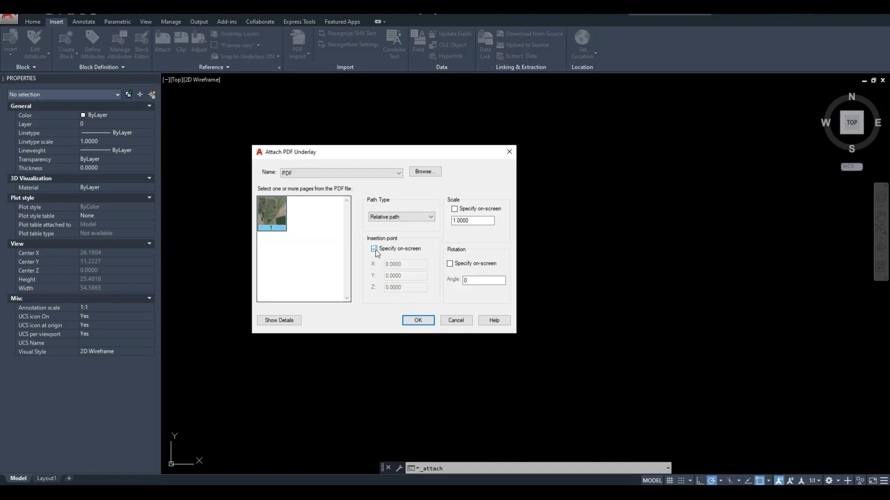
pyautogui.click(454, 210)
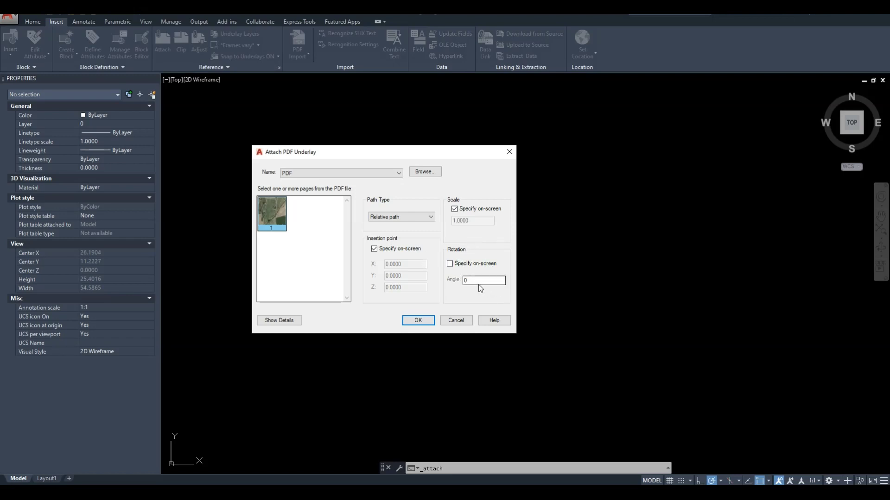
pyautogui.click(414, 321)
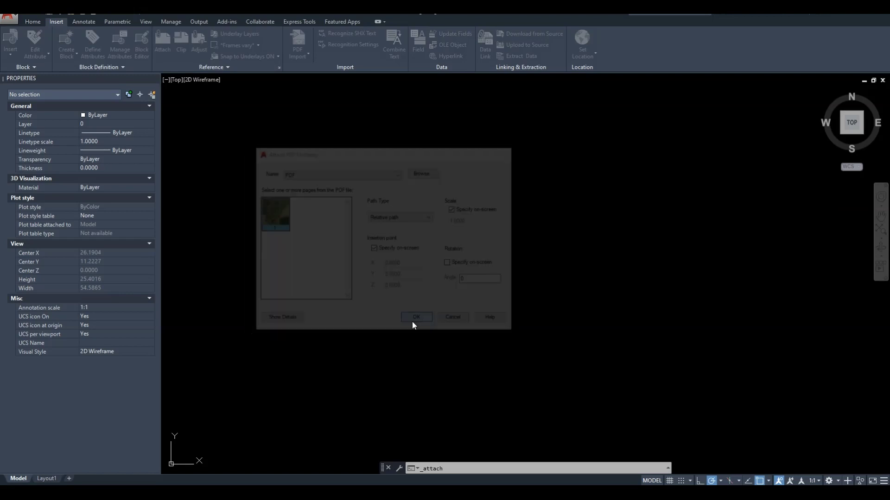
pyautogui.click(383, 320)
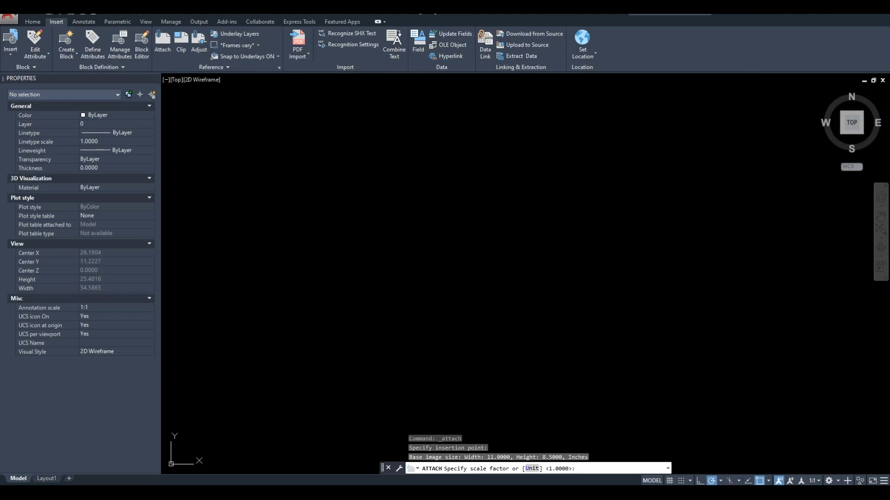
pyautogui.press('Return')
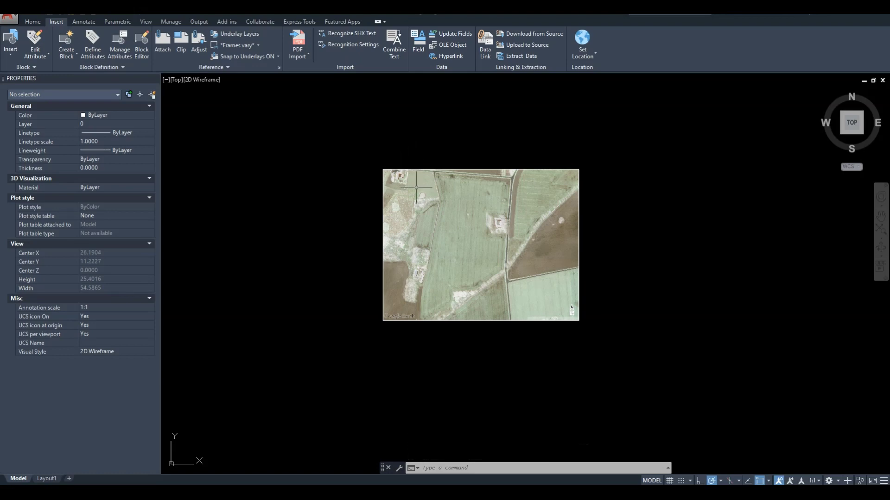
# Step: Set the PDF underlay's Adjust colors for background property to No
pyautogui.scroll(2, 416, 187)
pyautogui.scroll(2, 416, 187)
pyautogui.scroll(-2, 394, 166)
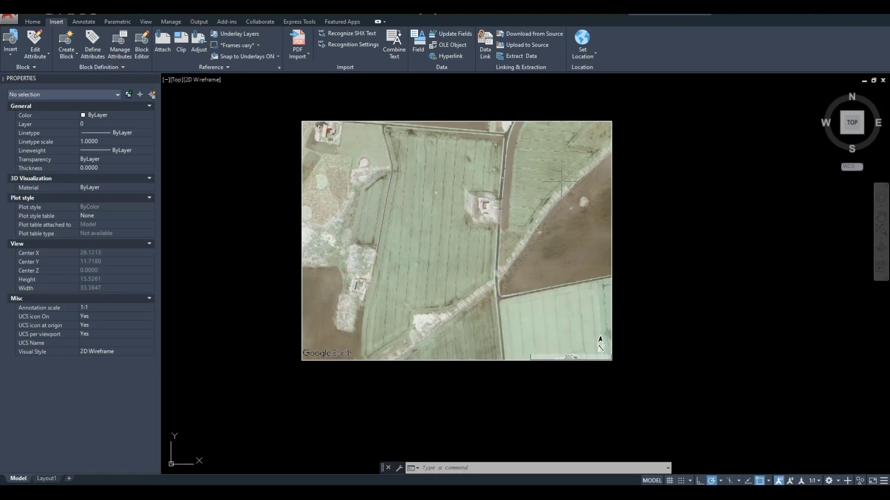
pyautogui.click(631, 178)
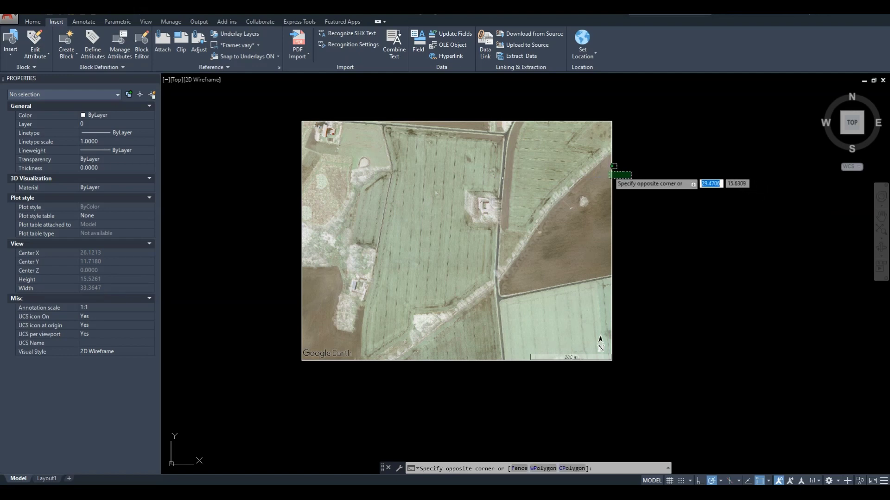
pyautogui.click(611, 175)
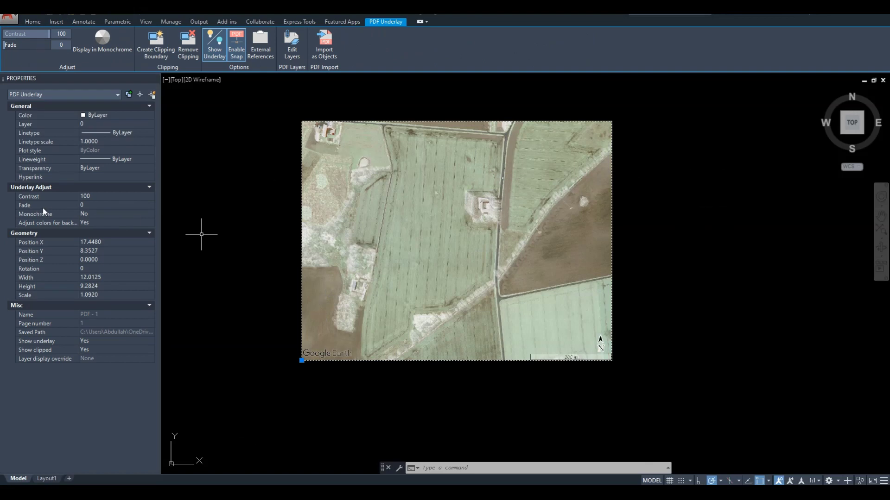
pyautogui.click(94, 225)
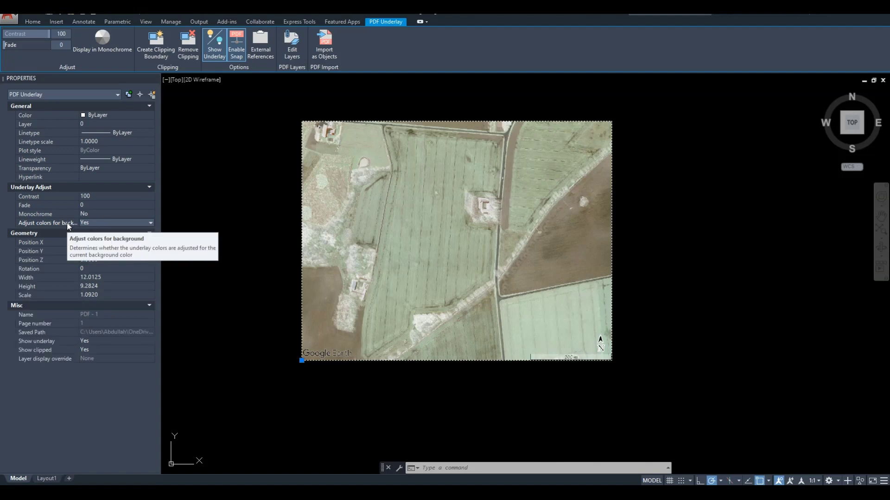
pyautogui.click(85, 227)
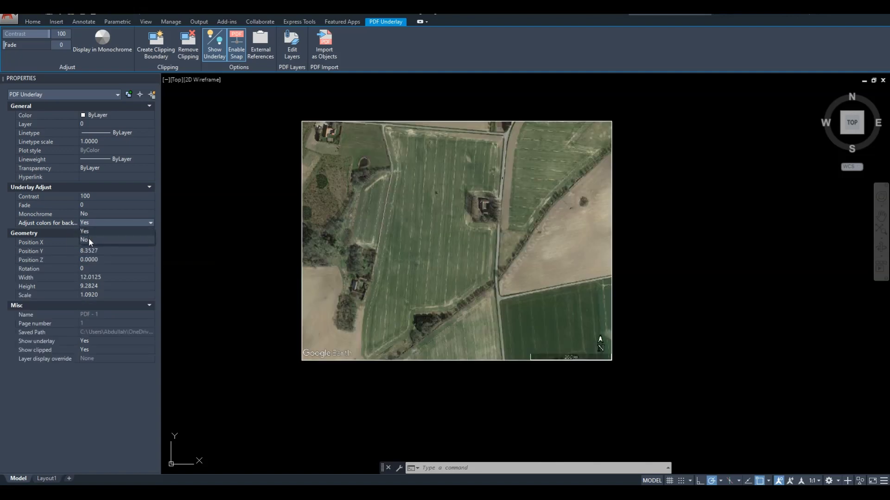
pyautogui.click(84, 240)
pyautogui.click(353, 282)
pyautogui.click(394, 279)
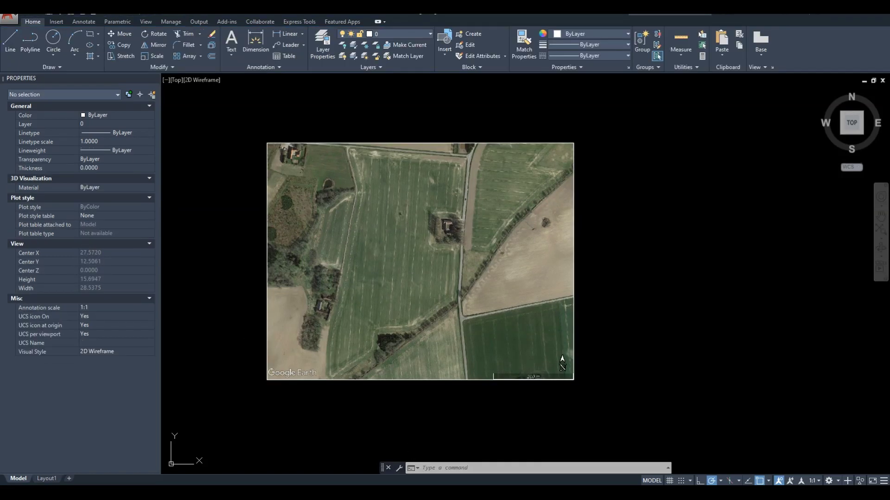
# Step: Draw a horizontal polyline 200 units long, running east from the west end of the underlay's 200 m scale bar
pyautogui.click(30, 41)
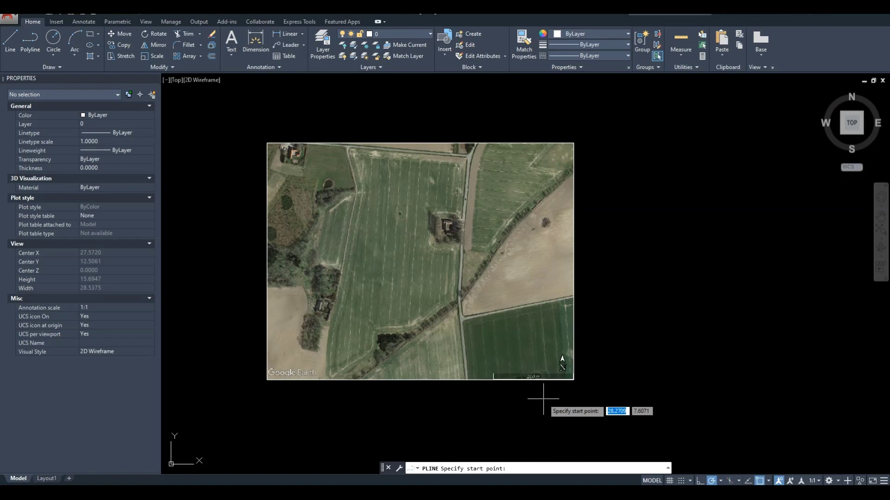
pyautogui.scroll(2, 547, 401)
pyautogui.scroll(4, 542, 398)
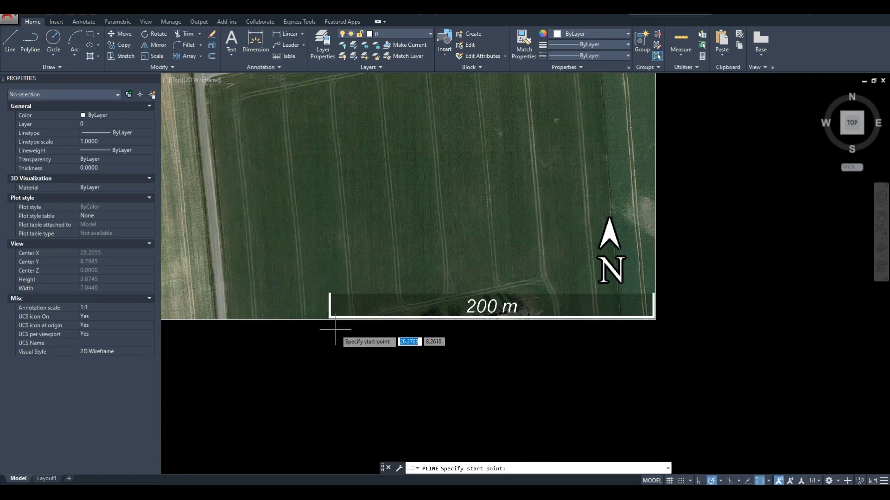
pyautogui.scroll(2, 336, 329)
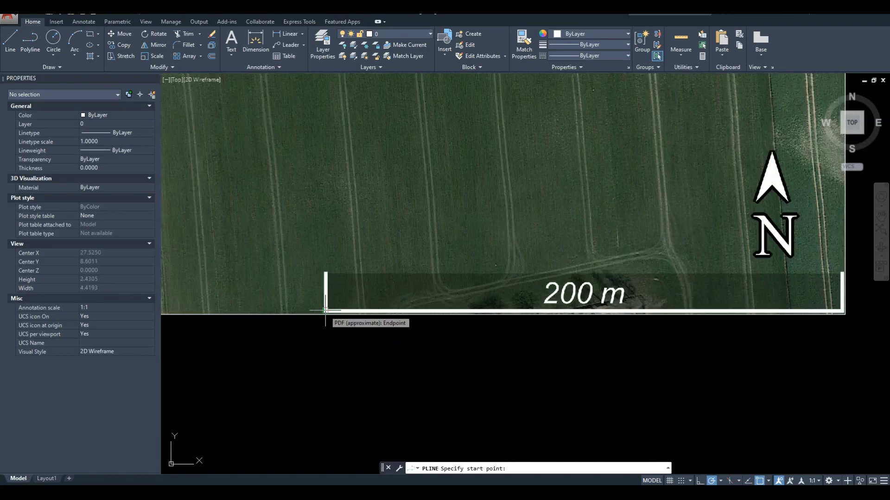
pyautogui.click(326, 310)
pyautogui.scroll(-2, 344, 311)
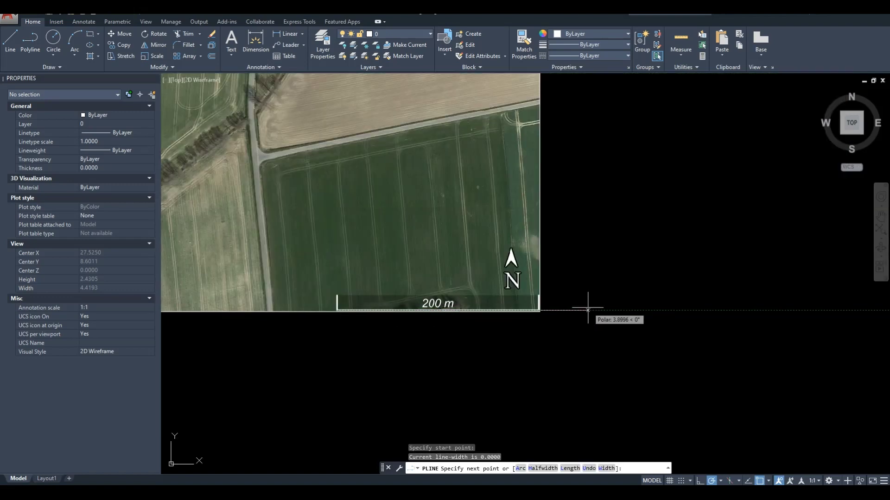
pyautogui.write('2')
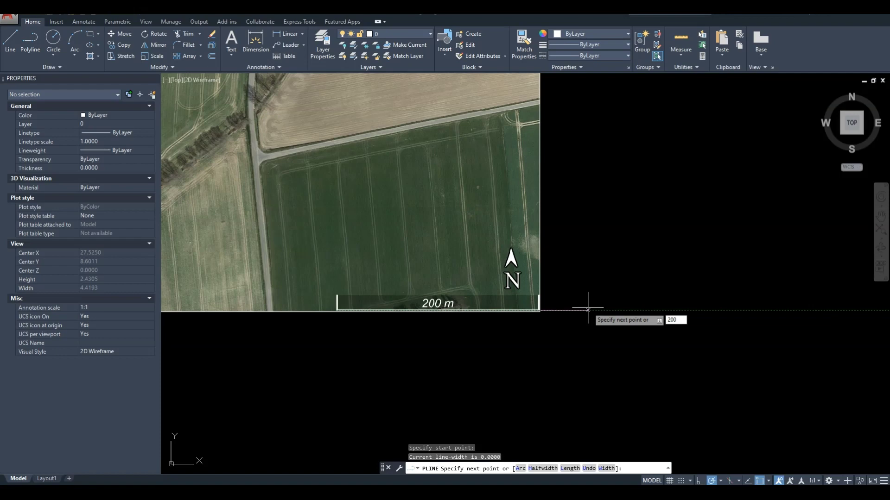
pyautogui.write('00')
pyautogui.press('Return')
pyautogui.press('Escape')
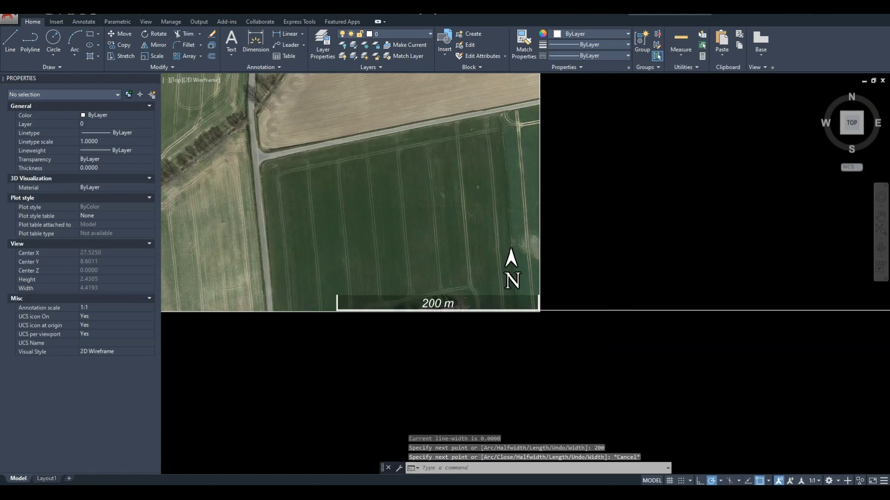
# Step: Compare the new polyline's length with the PDF underlay and its 200 m scale bar
pyautogui.scroll(-6, 612, 308)
pyautogui.moveTo(612, 308)
pyautogui.mouseDown(button='middle')
pyautogui.moveTo(540, 294)
pyautogui.moveTo(389, 304)
pyautogui.moveTo(470, 308)
pyautogui.mouseUp(button='middle')
pyautogui.scroll(-1, 390, 304)
pyautogui.scroll(-3, 406, 294)
pyautogui.scroll(3, 411, 294)
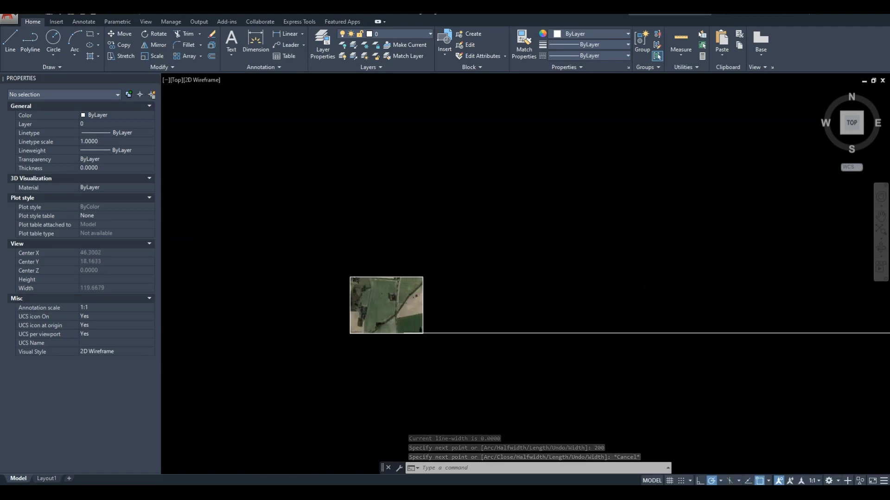
pyautogui.scroll(2, 454, 299)
pyautogui.moveTo(464, 277); pyautogui.dragTo(528, 253, button='middle')
pyautogui.click(481, 265)
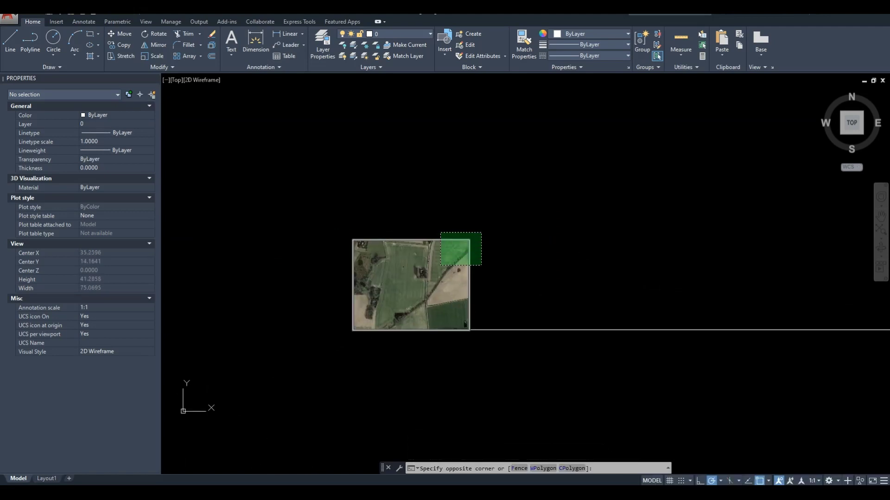
pyautogui.click(440, 233)
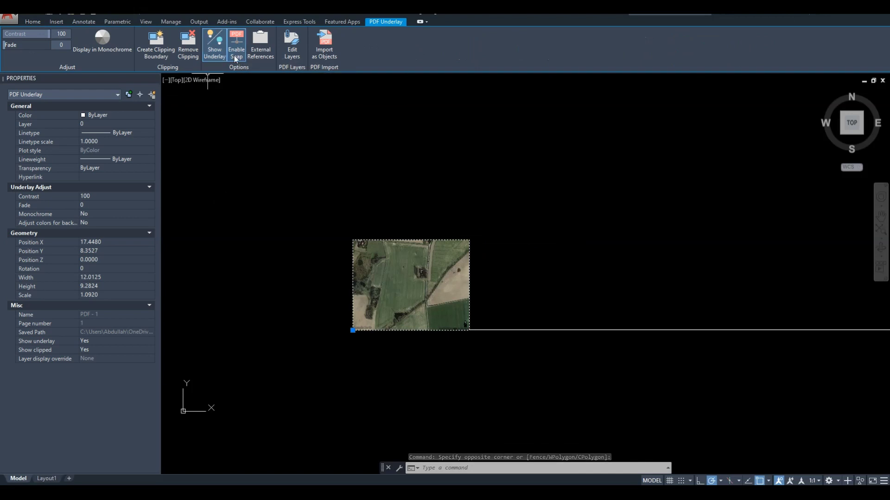
pyautogui.scroll(4, 456, 347)
pyautogui.press('Escape')
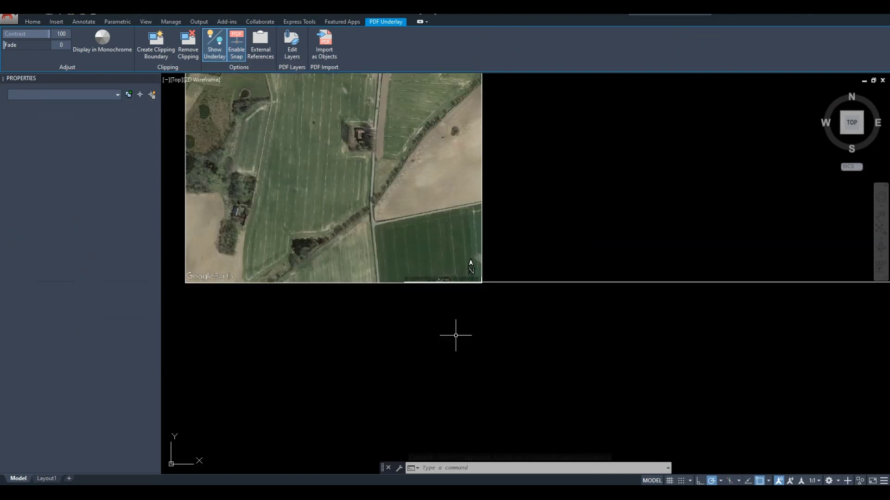
pyautogui.press('Escape')
pyautogui.scroll(3, 431, 293)
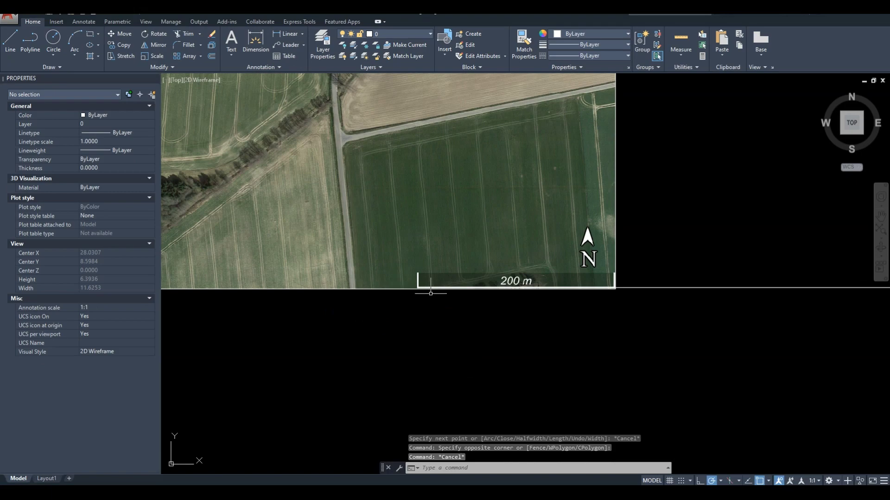
pyautogui.scroll(4, 430, 293)
pyautogui.scroll(-5, 433, 289)
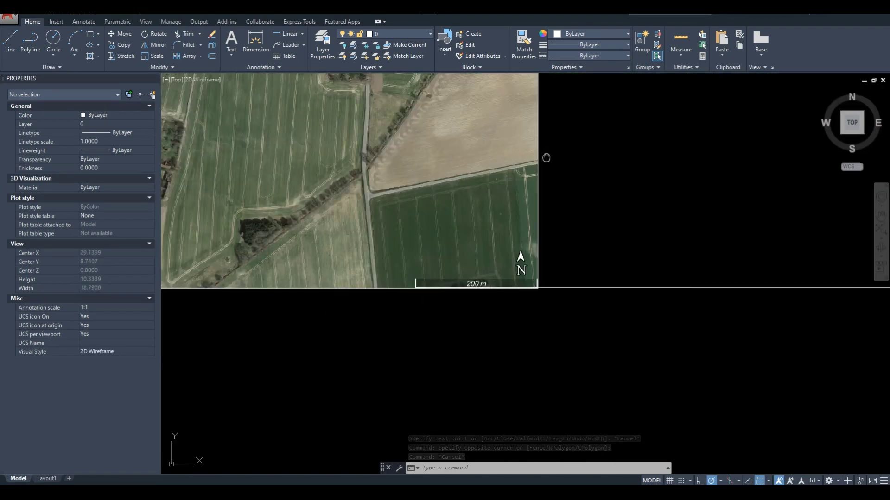
# Step: Scale the PDF underlay with the Reference option, using the west end of its 200 m scale bar as base point
pyautogui.moveTo(546, 157)
pyautogui.mouseDown(button='middle')
pyautogui.moveTo(600, 201)
pyautogui.moveTo(620, 205)
pyautogui.mouseUp(button='middle')
pyautogui.scroll(-2, 619, 204)
pyautogui.click(653, 193)
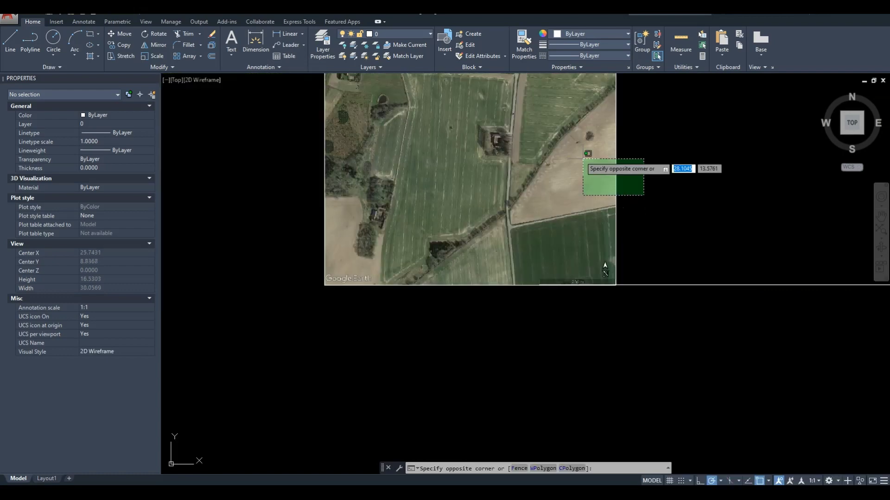
pyautogui.click(580, 157)
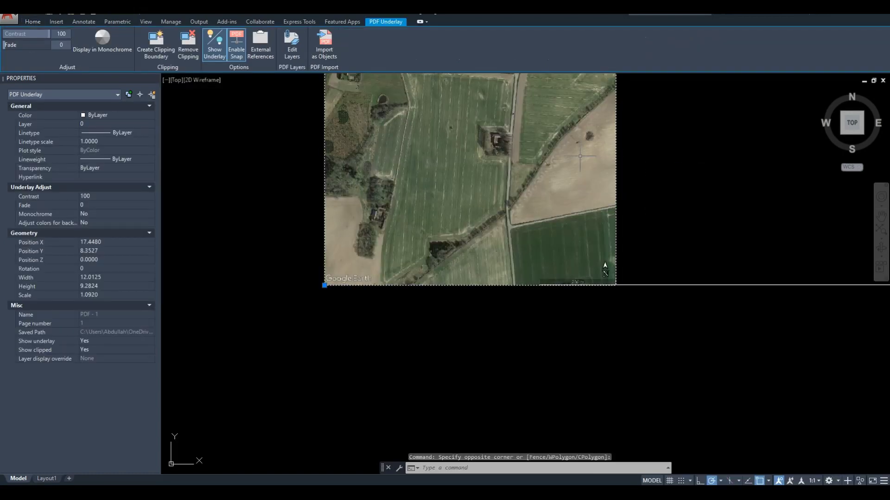
pyautogui.write('sc')
pyautogui.click(612, 178)
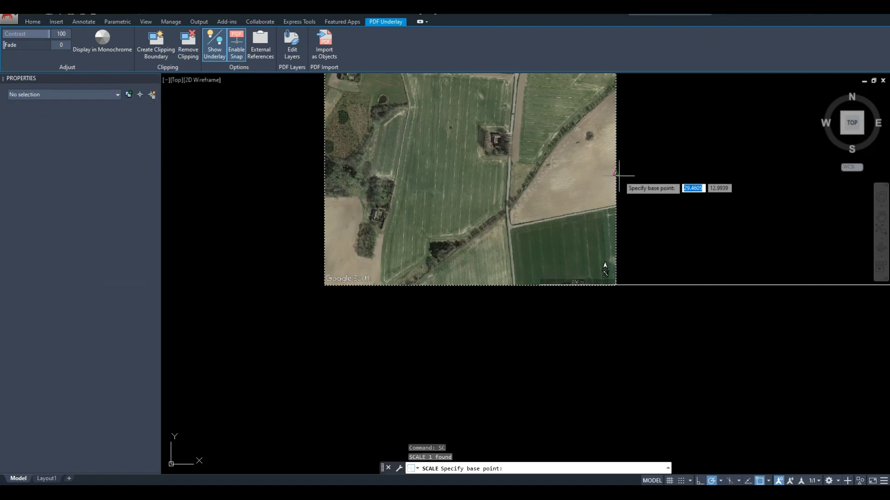
pyautogui.scroll(4, 546, 288)
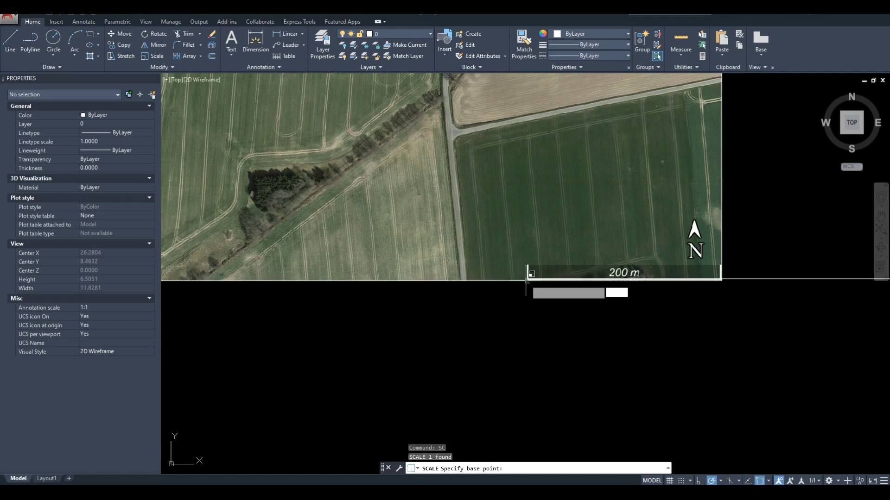
pyautogui.click(527, 278)
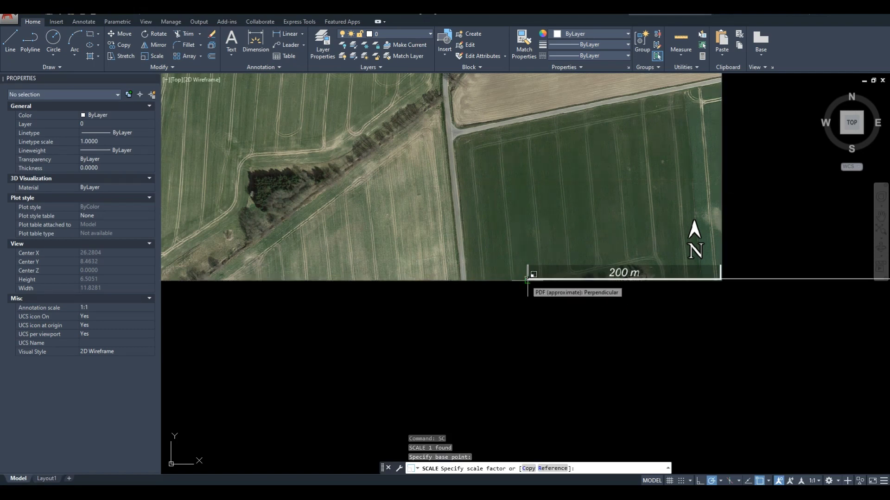
pyautogui.write('r')
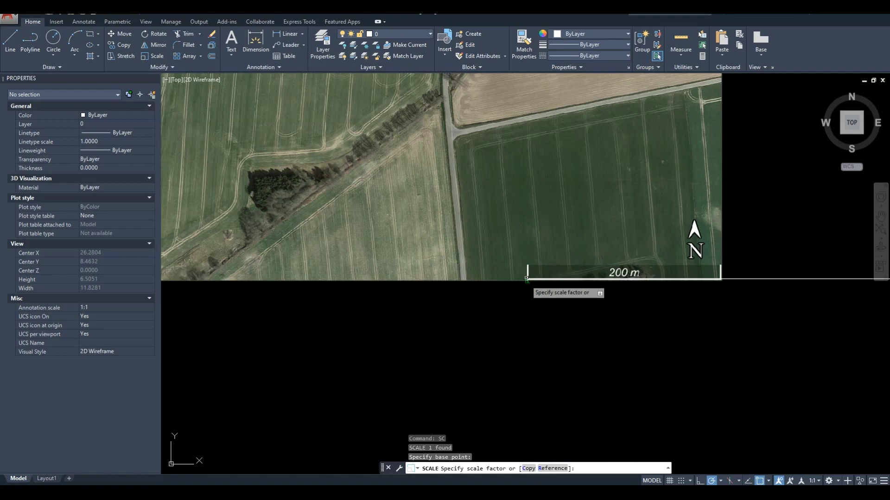
pyautogui.press('Return')
# Step: Define the scaling's reference length from the west end to the east end of the underlay's 200 m scale bar
pyautogui.scroll(3, 545, 282)
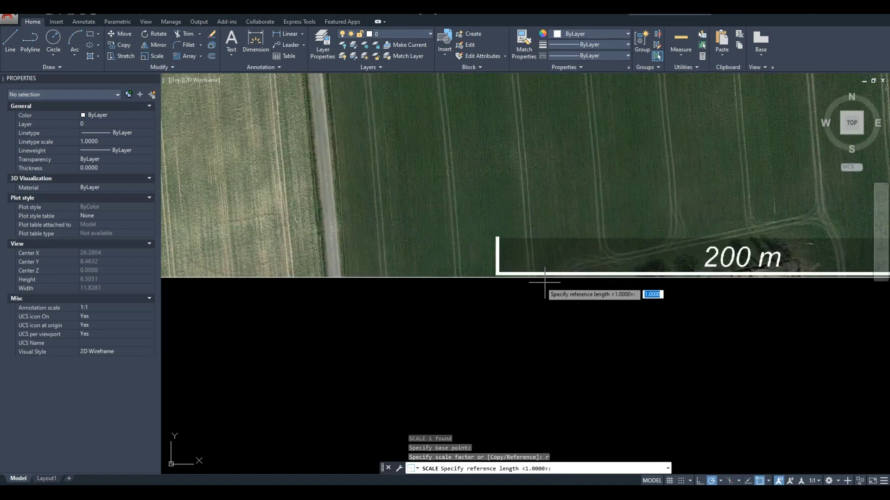
pyautogui.click(497, 273)
pyautogui.scroll(-1, 497, 274)
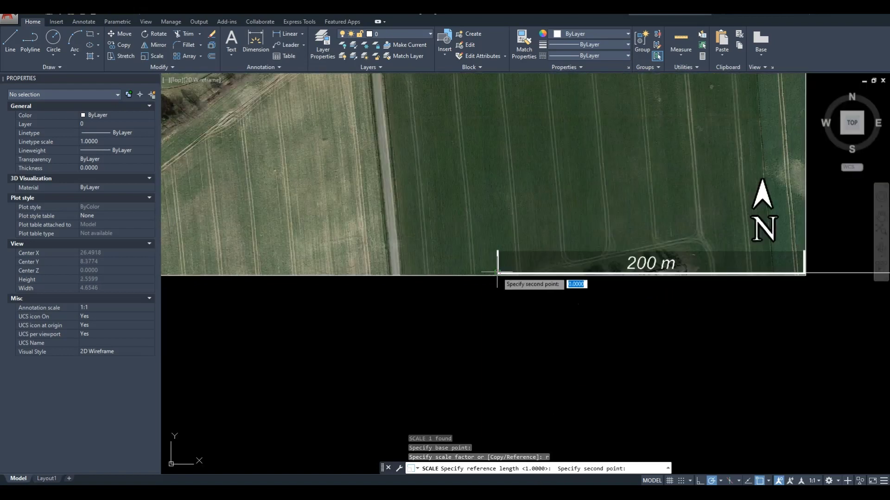
pyautogui.scroll(4, 809, 273)
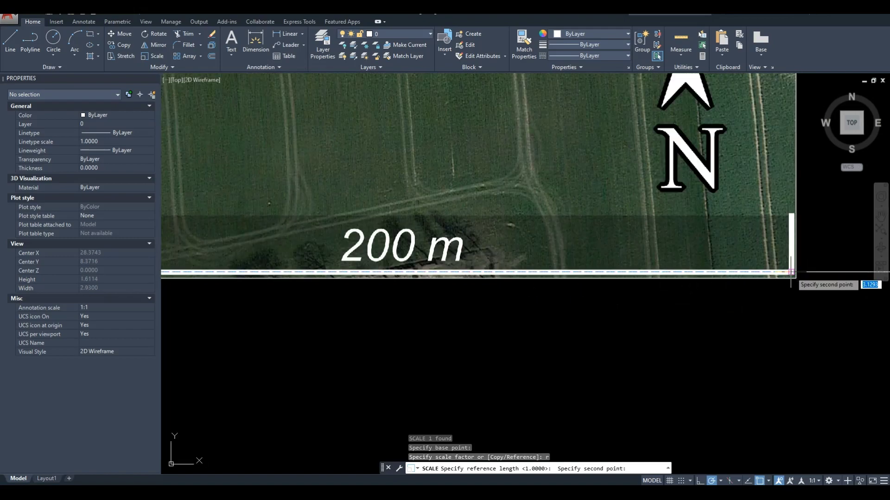
pyautogui.click(791, 271)
pyautogui.scroll(-3, 791, 272)
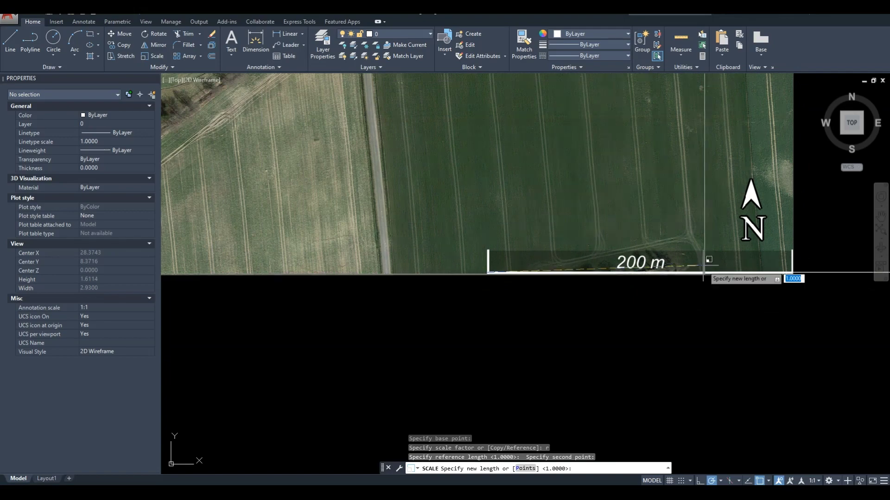
# Step: Set the new length to the far east end of the 200-unit polyline to finish scaling the underlay
pyautogui.scroll(-4, 704, 273)
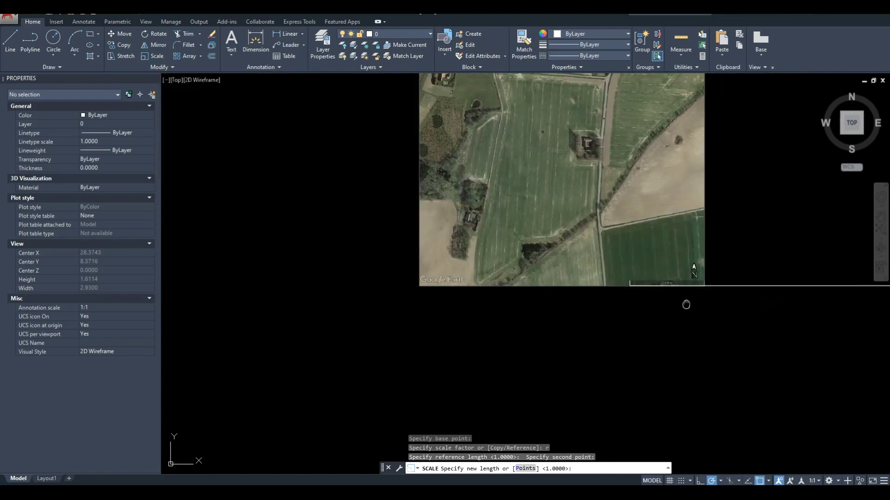
pyautogui.moveTo(686, 304); pyautogui.dragTo(370, 284, button='middle')
pyautogui.scroll(-3, 365, 284)
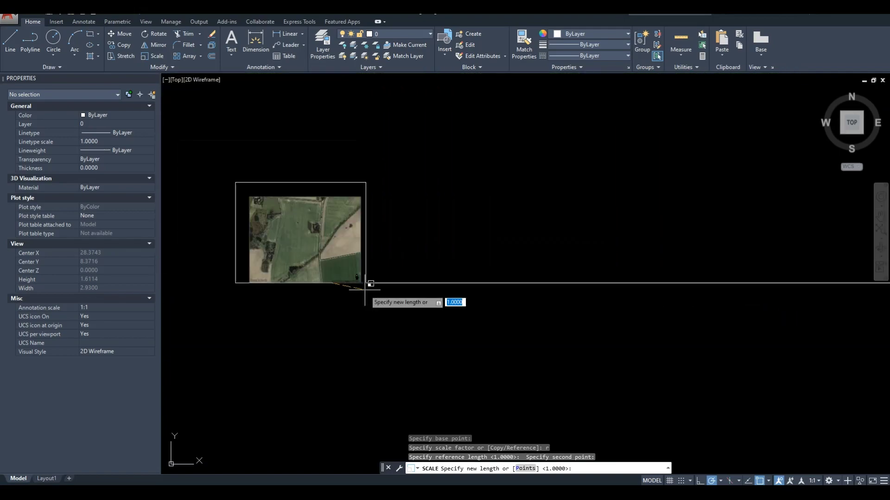
pyautogui.scroll(-6, 365, 284)
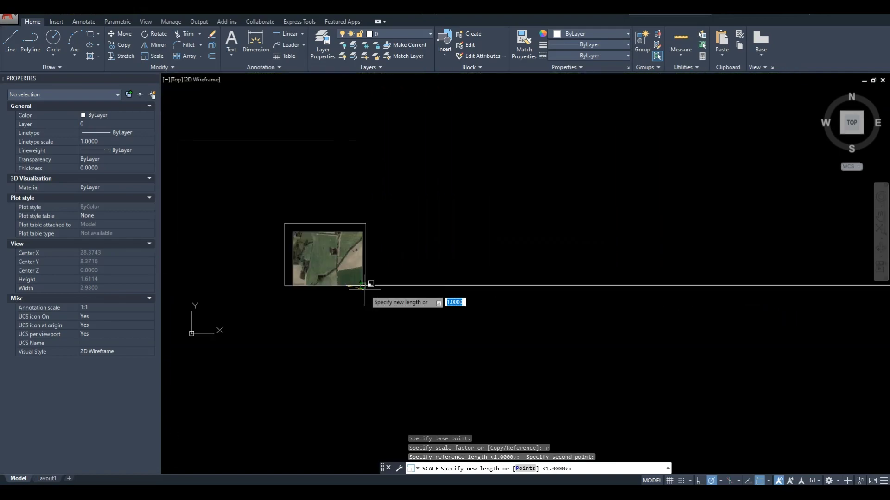
pyautogui.click(811, 288)
# Step: Select the 200-unit polyline along the scale bar, compare its length with the bar, and delete it
pyautogui.click(324, 240)
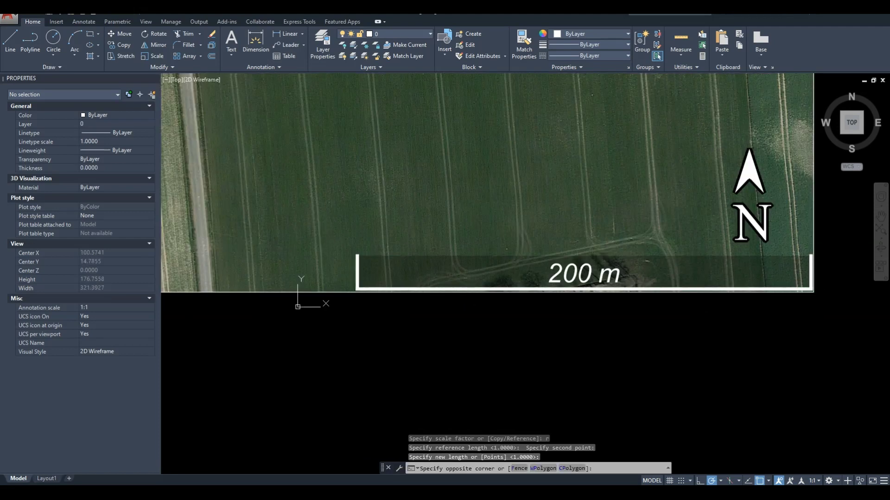
pyautogui.click(846, 341)
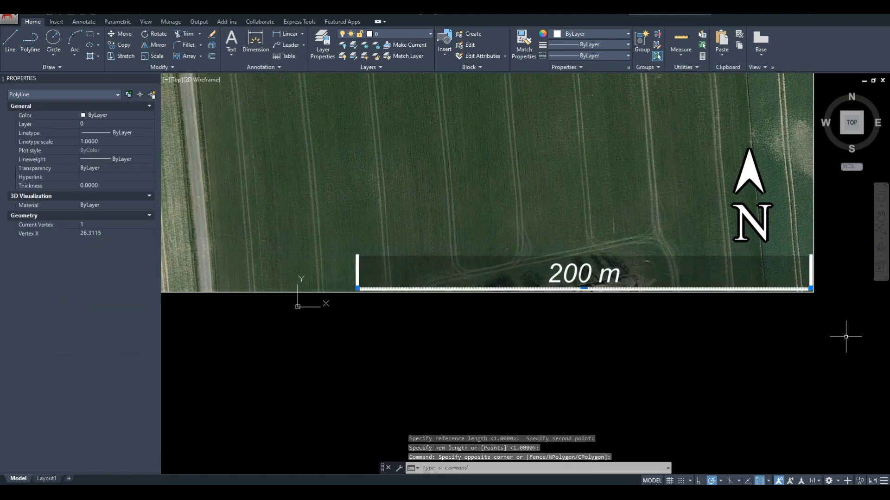
pyautogui.moveTo(648, 325); pyautogui.dragTo(630, 319, button='middle')
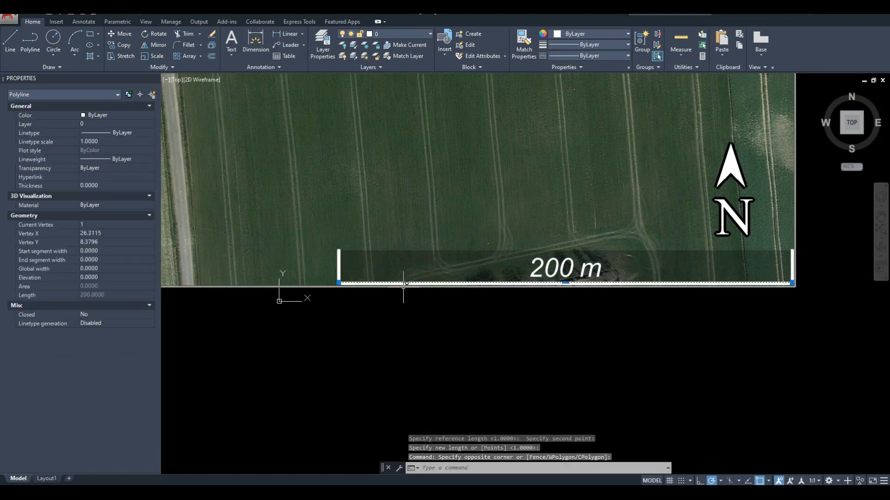
pyautogui.moveTo(524, 300); pyautogui.dragTo(486, 297, button='middle')
pyautogui.scroll(2, 515, 280)
pyautogui.scroll(-2, 524, 301)
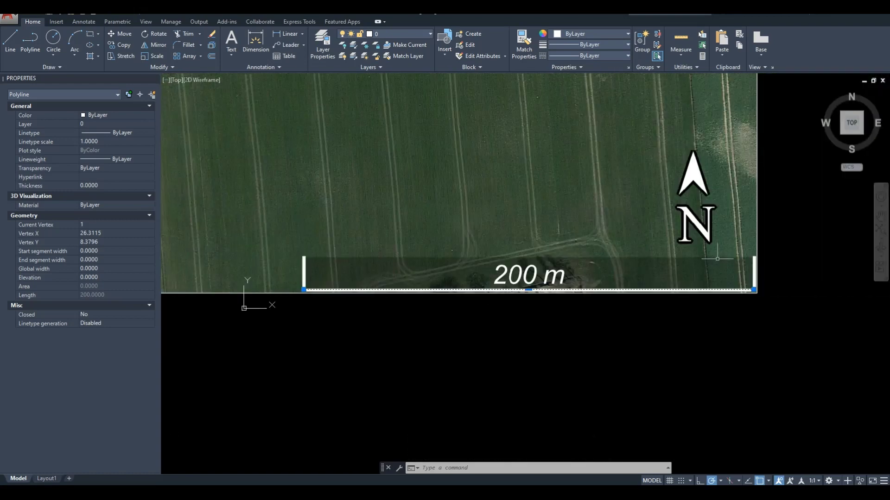
pyautogui.press('Delete')
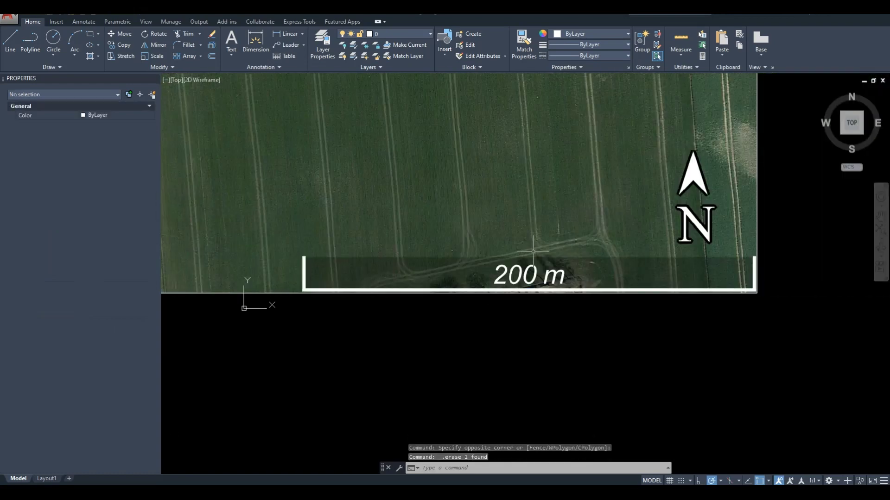
# Step: Draw a check polyline along the scaled underlay's 200 m scale bar, from its west end to its east end
pyautogui.click(28, 43)
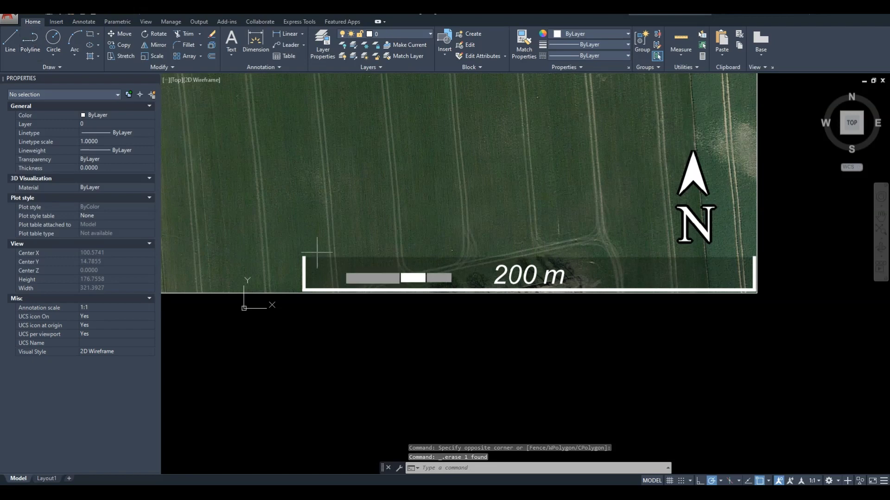
pyautogui.click(304, 290)
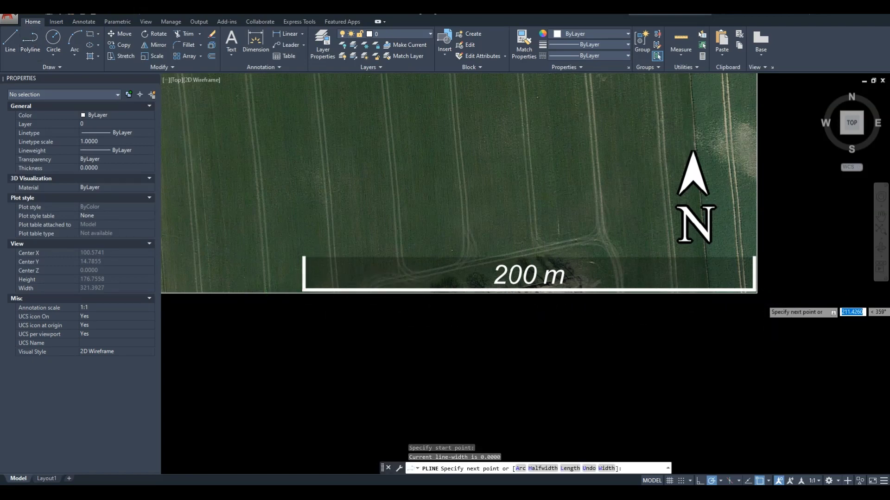
pyautogui.scroll(4, 779, 301)
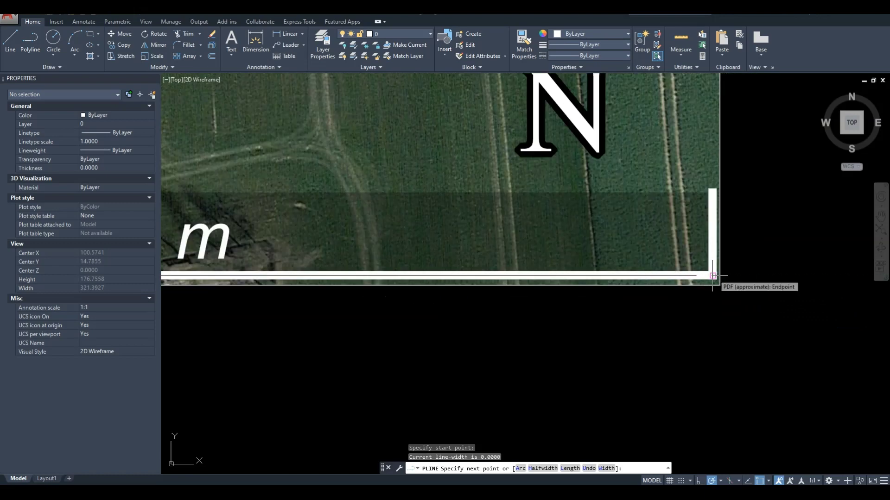
pyautogui.click(713, 275)
pyautogui.press('Escape')
# Step: Check the new polyline's length in its properties against the 200 m scale bar
pyautogui.click(698, 275)
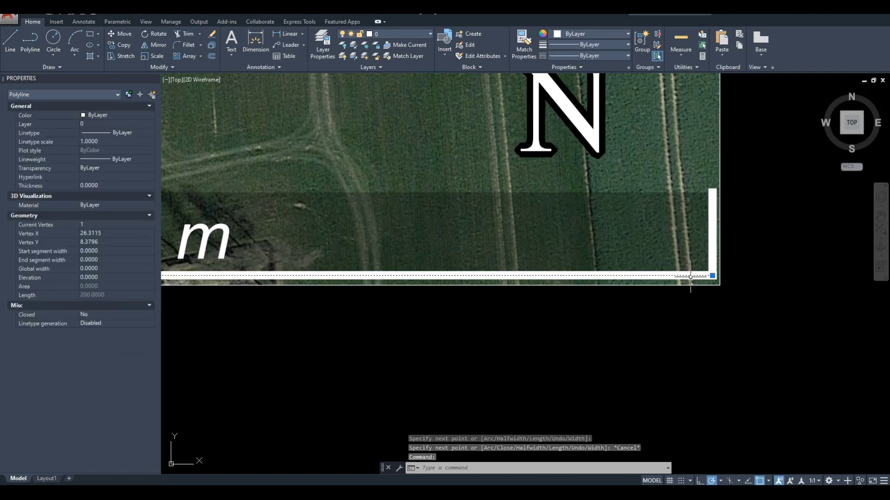
pyautogui.scroll(-5, 532, 325)
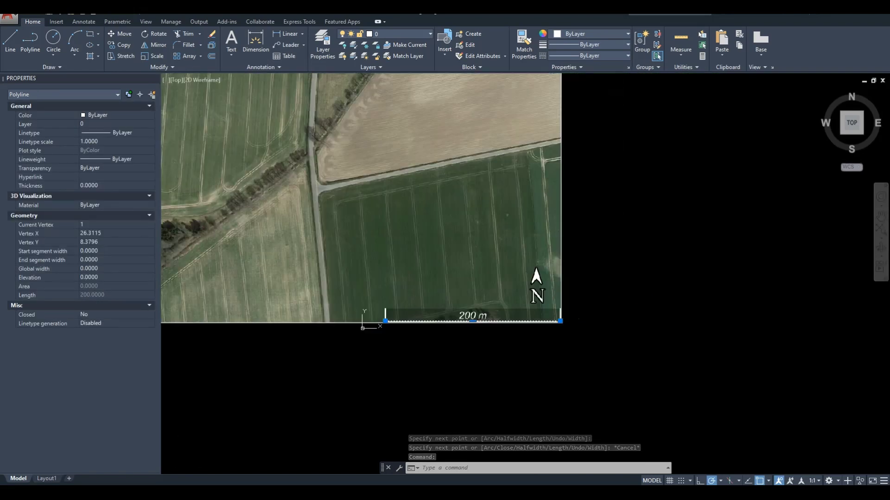
pyautogui.scroll(-2, 533, 330)
pyautogui.moveTo(597, 308); pyautogui.dragTo(508, 288, button='middle')
pyautogui.scroll(-4, 621, 329)
pyautogui.scroll(2, 506, 288)
pyautogui.press('Escape')
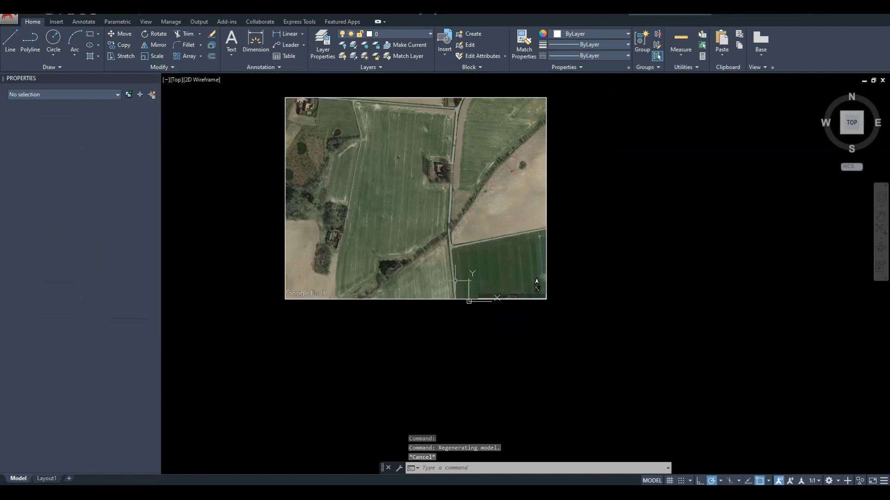
# Step: Delete the check polyline from the scale bar, leaving only the scaled PDF underlay
pyautogui.click(447, 277)
pyautogui.click(607, 327)
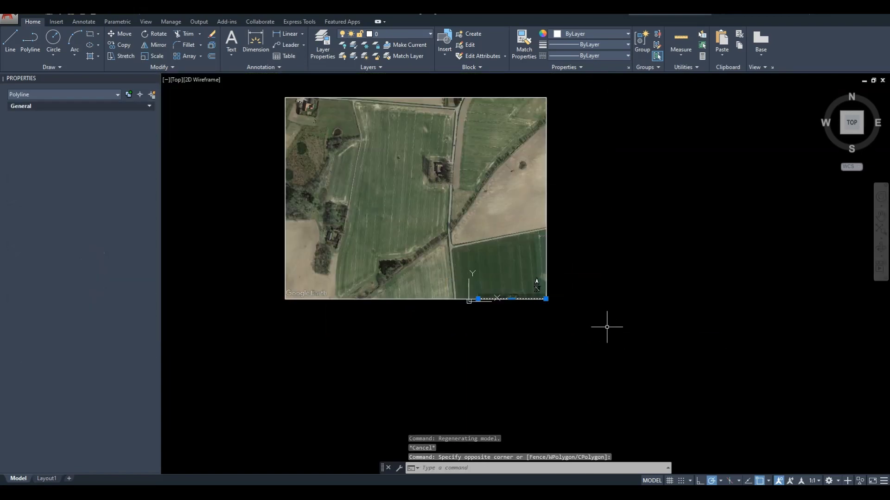
pyautogui.press('Delete')
pyautogui.moveTo(582, 279); pyautogui.dragTo(538, 313, button='middle')
pyautogui.moveTo(468, 342); pyautogui.dragTo(495, 346, button='middle')
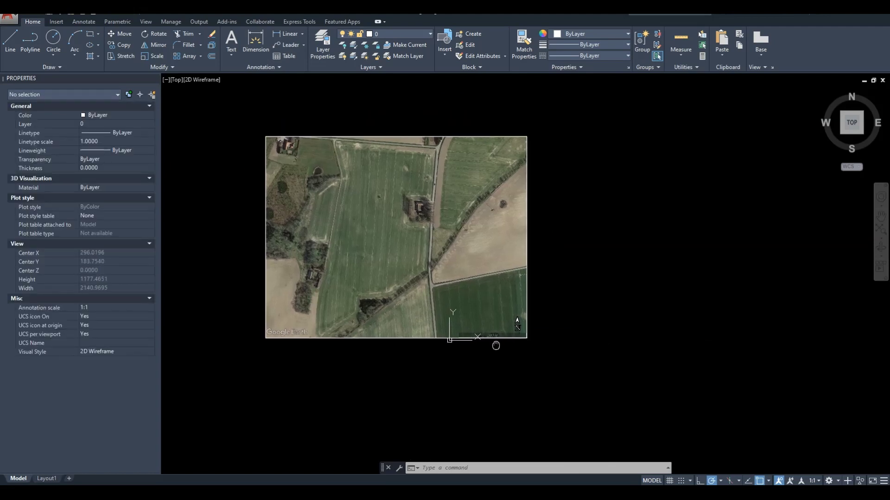